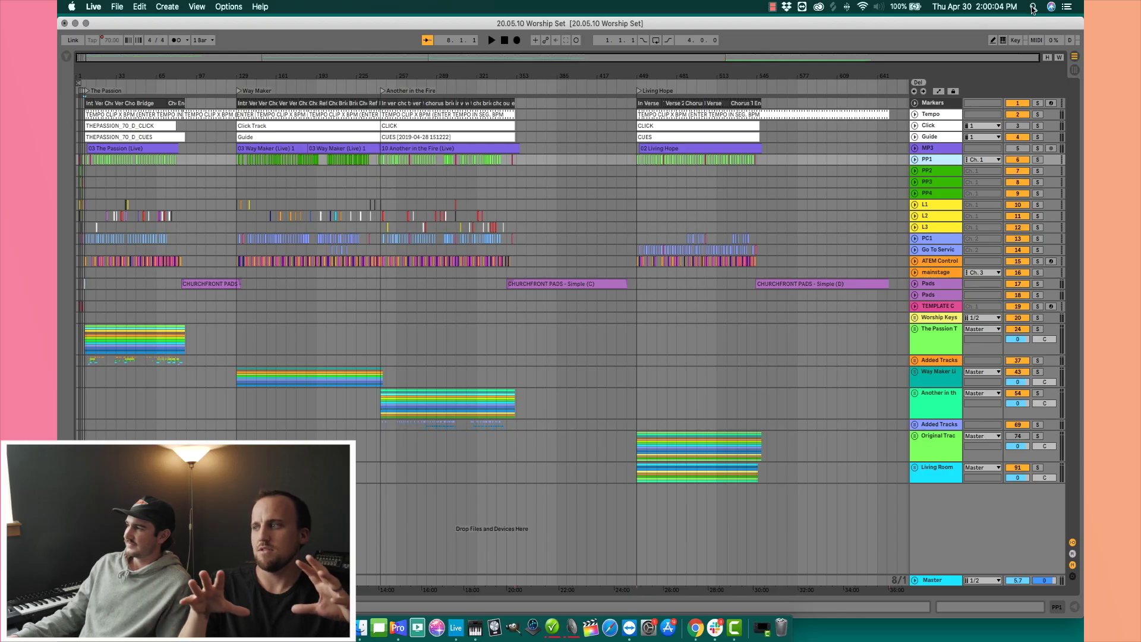
Play from The Passion and expand its Added Tracks group to reveal the 808 kick, crash, percussion and sweep tracks.
{"action": "left_click", "coordinate": [1033, 7]}
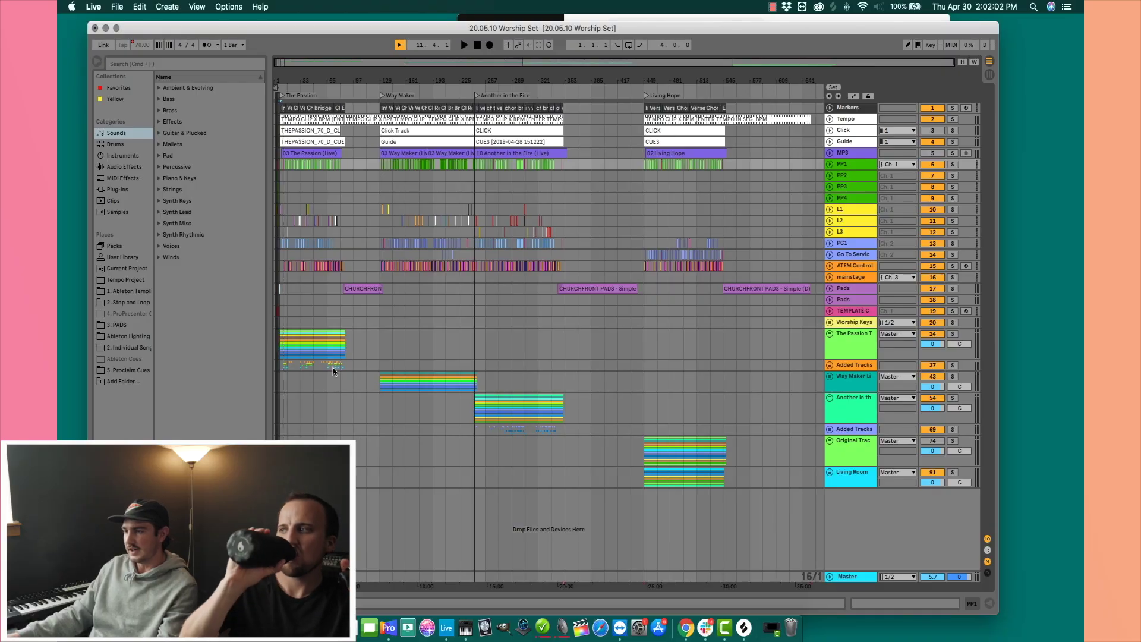
{"action": "right_click", "coordinate": [394, 376]}
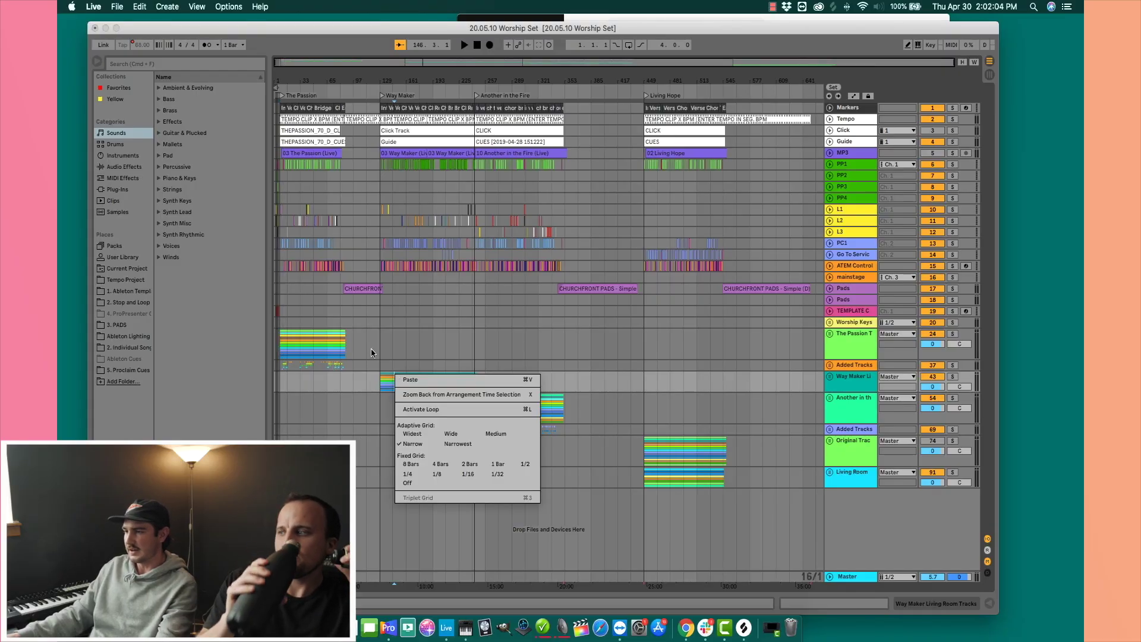
{"action": "left_click", "coordinate": [374, 355]}
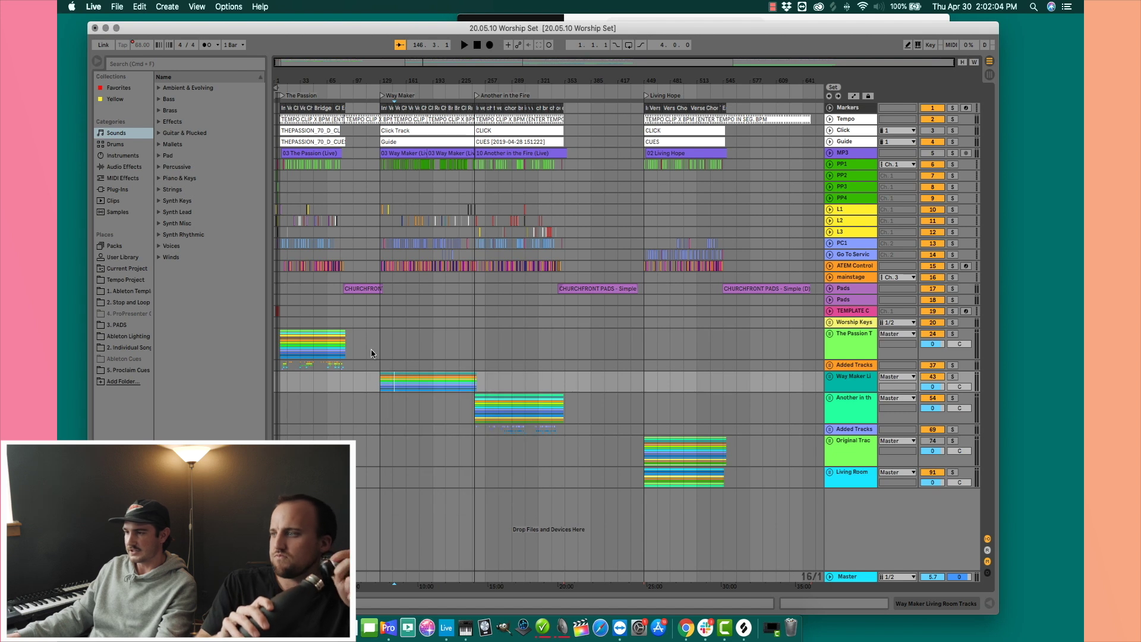
{"action": "left_click", "coordinate": [283, 100]}
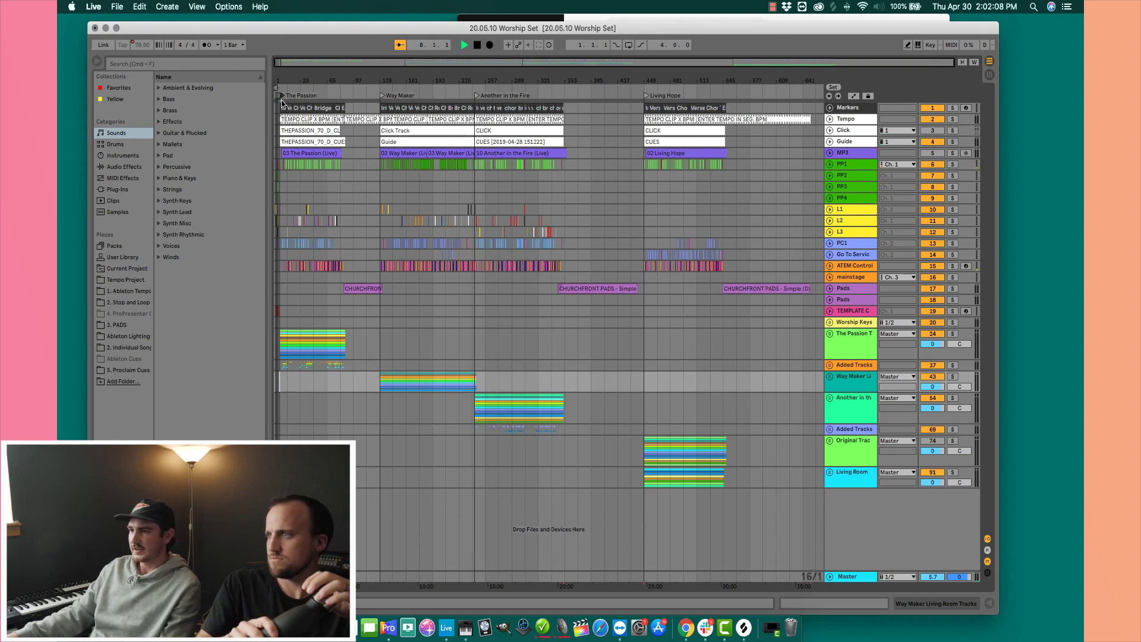
{"action": "key", "text": "space"}
{"action": "left_click", "coordinate": [831, 367]}
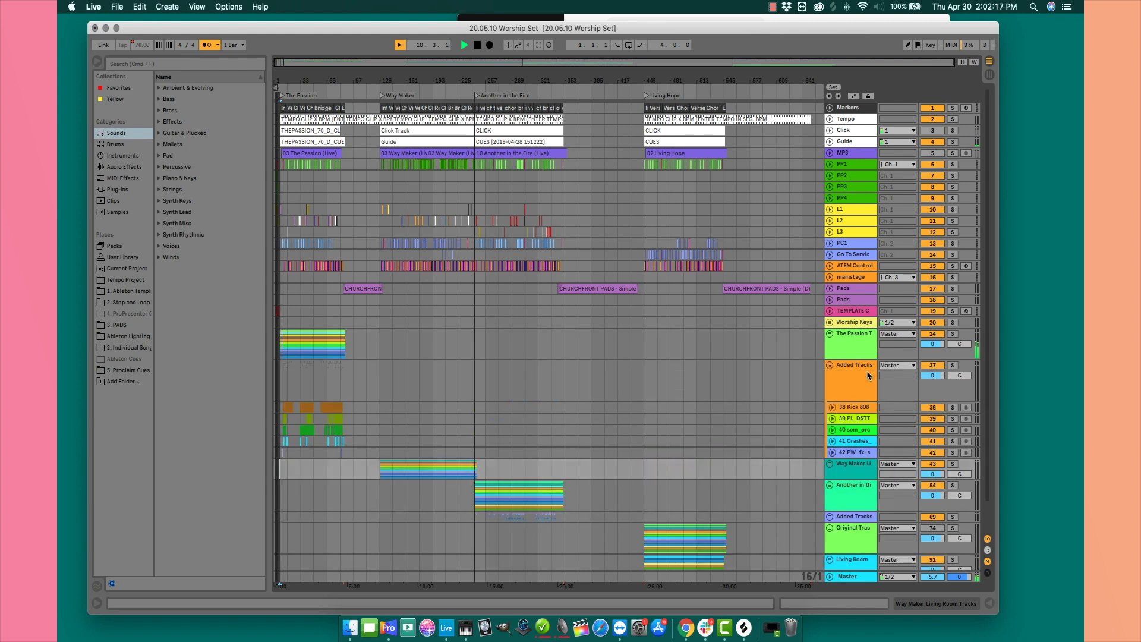
{"action": "scroll", "coordinate": [869, 376], "scroll_direction": "down", "scroll_amount": 3}
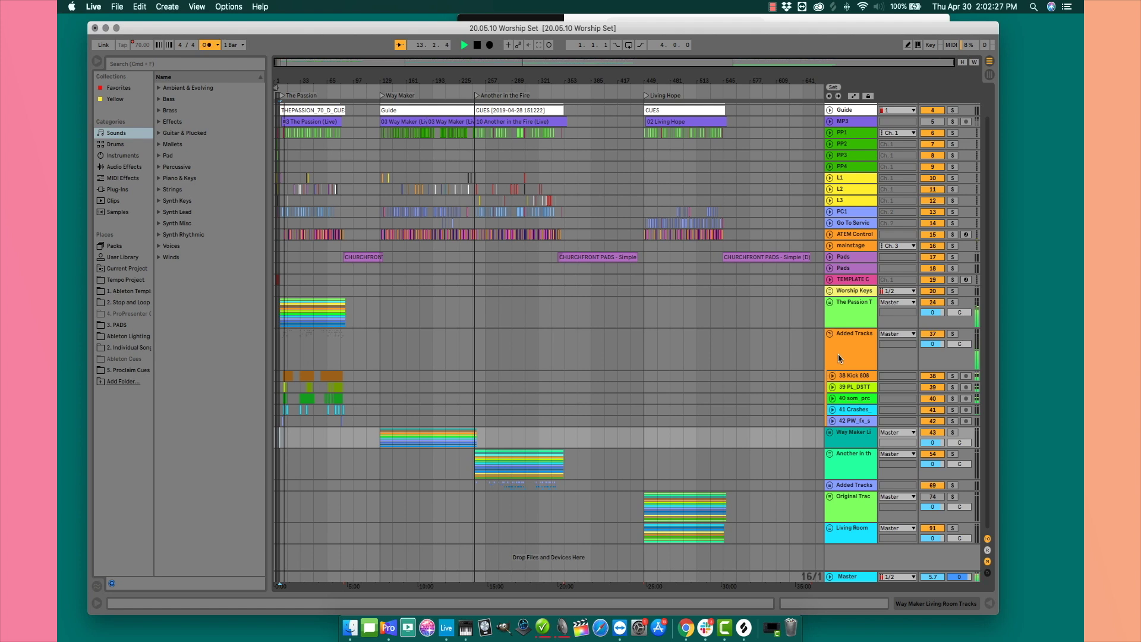
{"action": "key", "text": "space"}
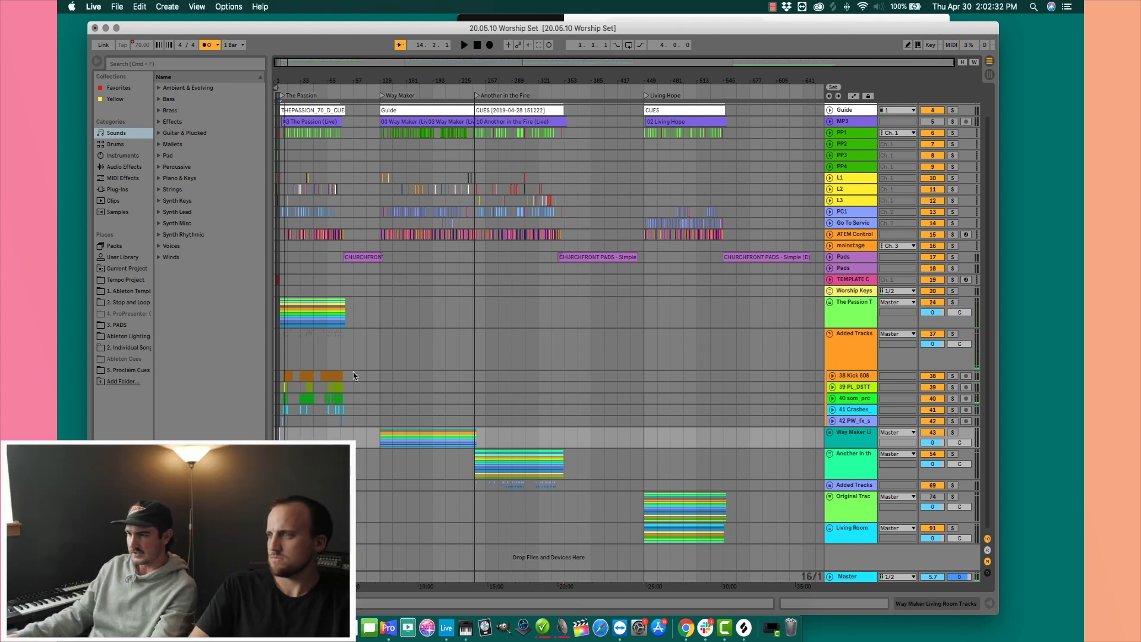
{"action": "scroll", "coordinate": [357, 369], "scroll_direction": "up", "scroll_amount": 5}
{"action": "scroll", "coordinate": [360, 373], "scroll_direction": "left", "scroll_amount": 5}
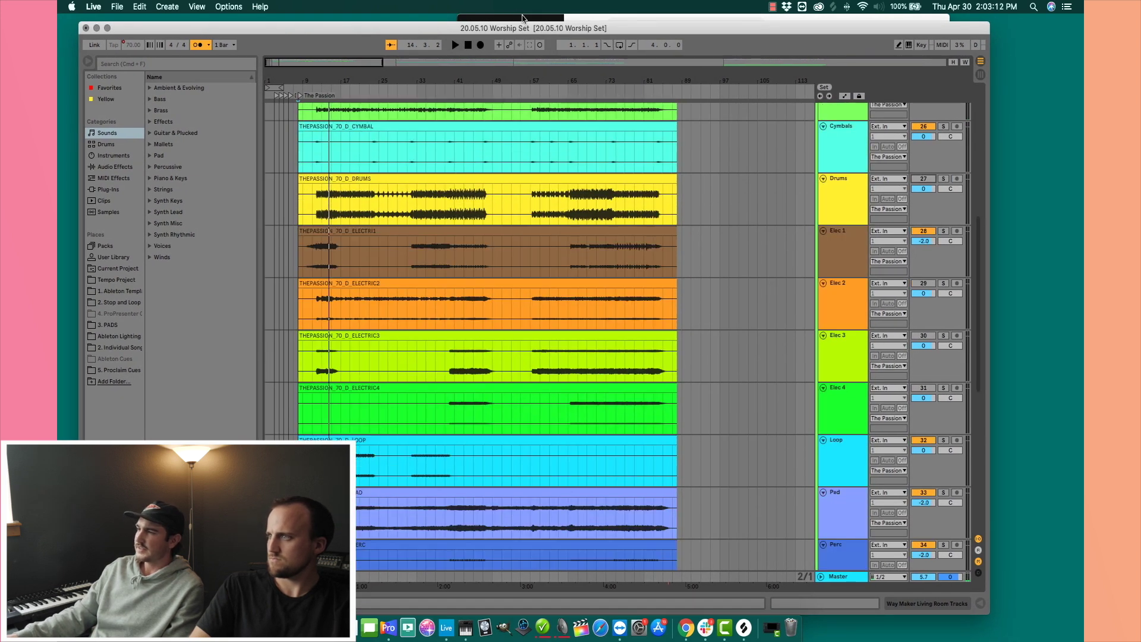
Bring Splice forward, move it aside and search its library for 'crash'.
{"action": "left_click", "coordinate": [523, 19]}
{"action": "scroll", "coordinate": [387, 349], "scroll_direction": "down", "scroll_amount": 10}
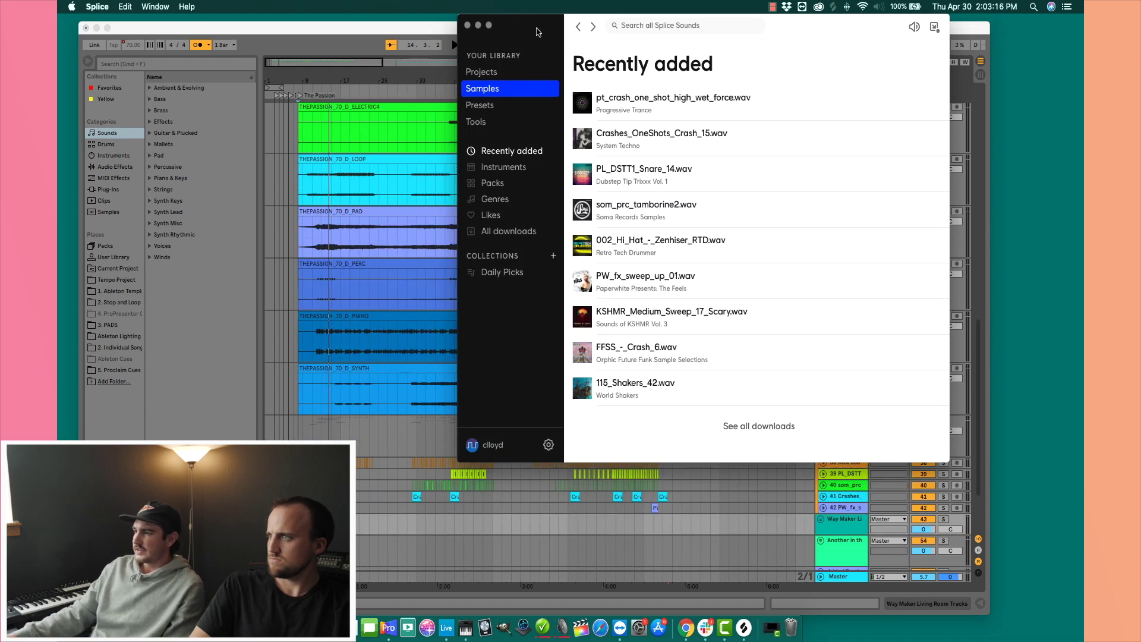
{"action": "left_click_drag", "start_coordinate": [537, 32], "coordinate": [675, 21]}
{"action": "left_click", "coordinate": [769, 28]}
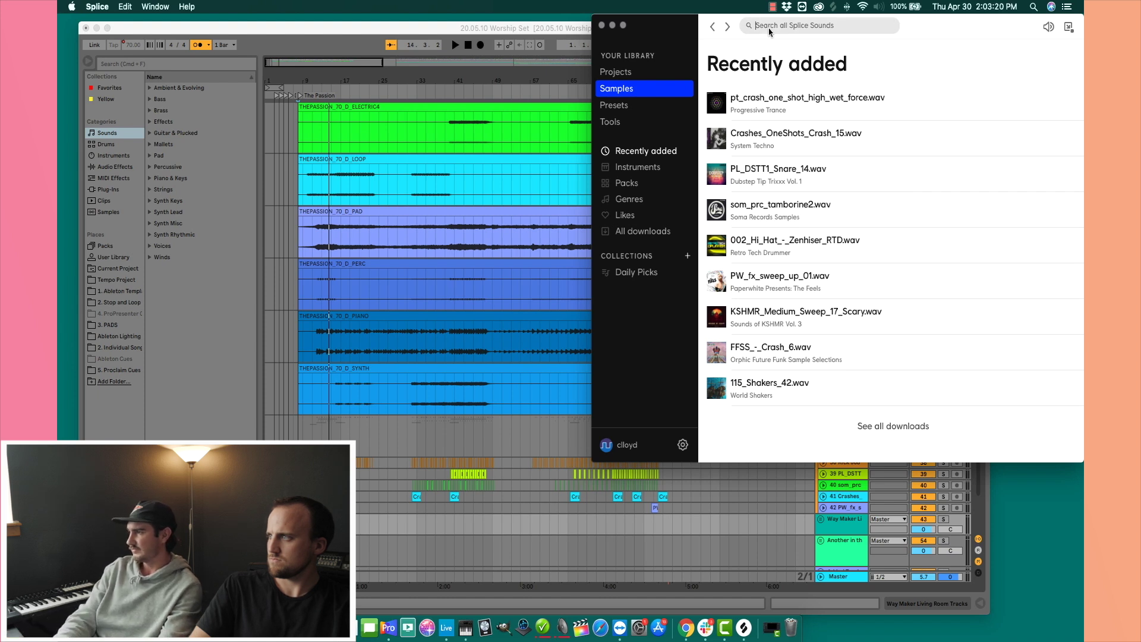
{"action": "type", "text": "crash"}
{"action": "key", "text": "Return"}
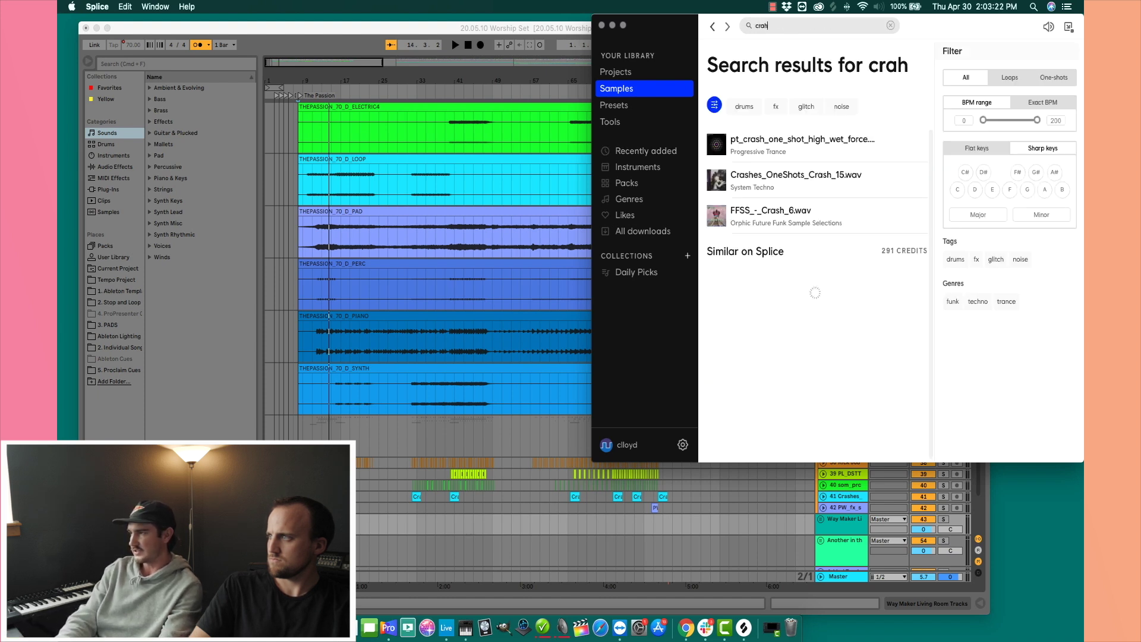
Preview the crash results, including Crashes_OneShots_Crash_15, and drop pt_crash onto the sweep track.
{"action": "left_click", "coordinate": [718, 147]}
{"action": "left_click", "coordinate": [719, 183]}
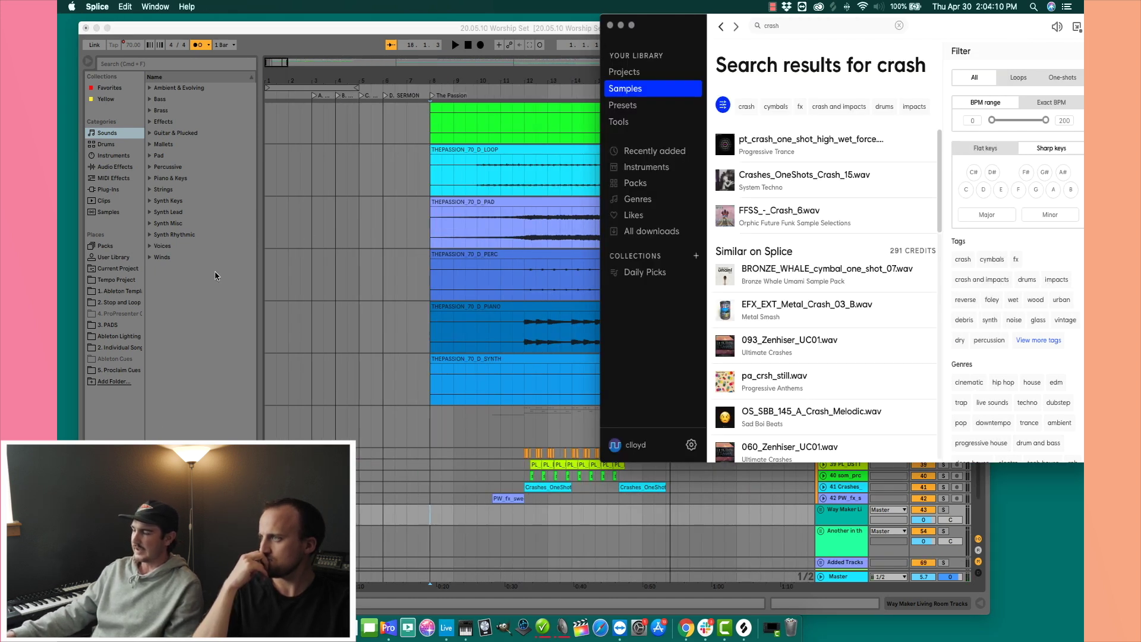
{"action": "left_click_drag", "start_coordinate": [664, 25], "coordinate": [702, 25]}
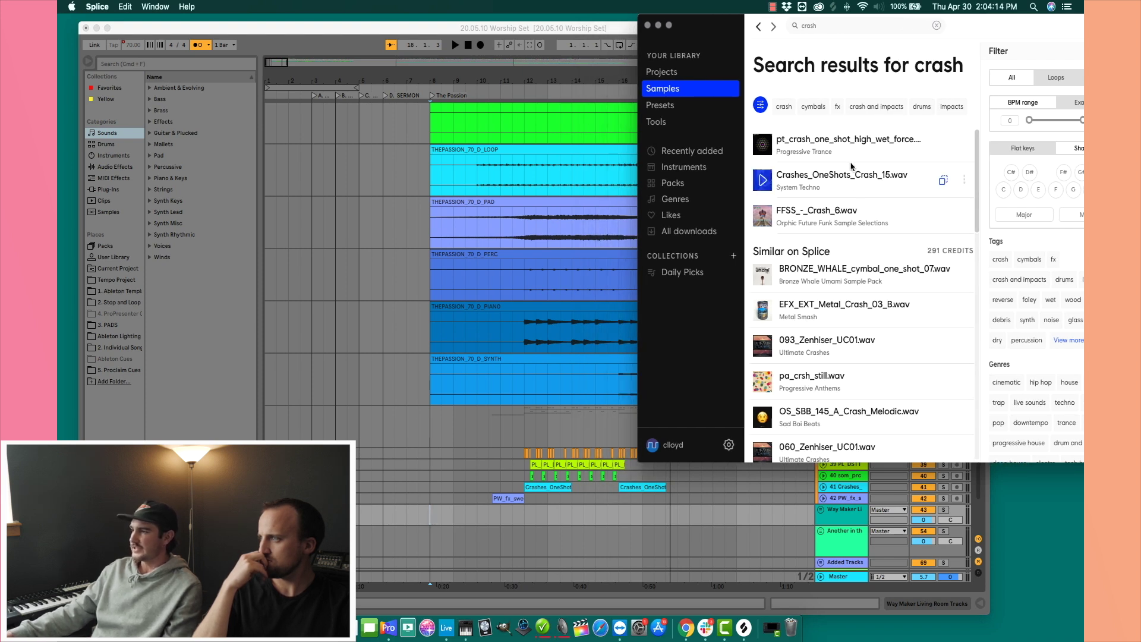
{"action": "left_click_drag", "start_coordinate": [790, 146], "coordinate": [573, 499]}
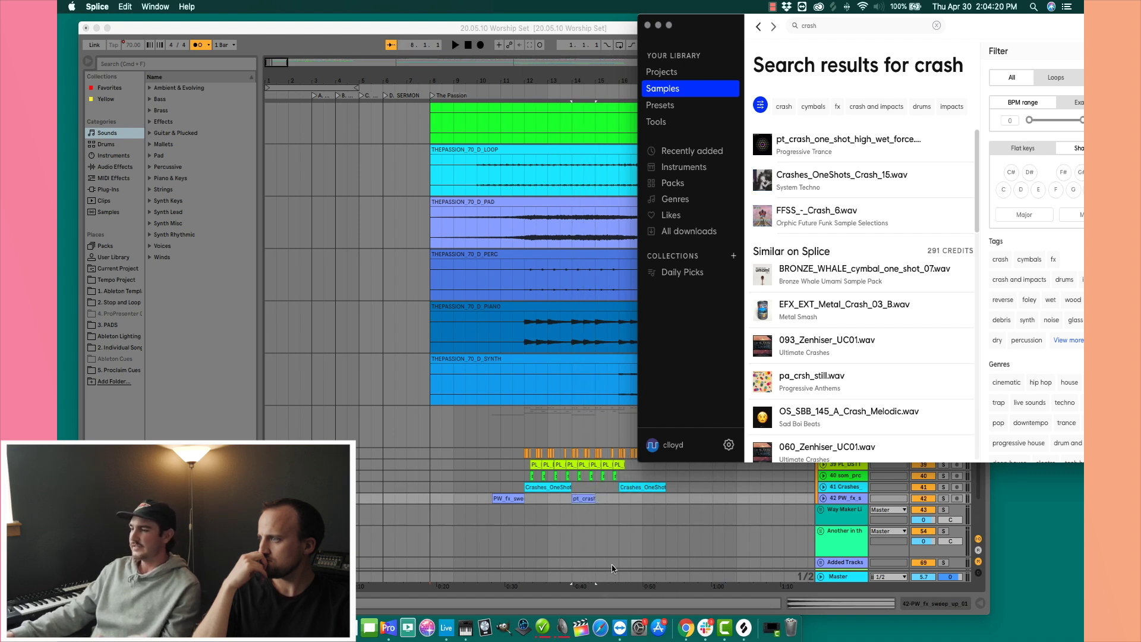
Inspect the pt_crash clip, play it near bar 14, then delete it from the sweep track.
{"action": "double_click", "coordinate": [579, 501]}
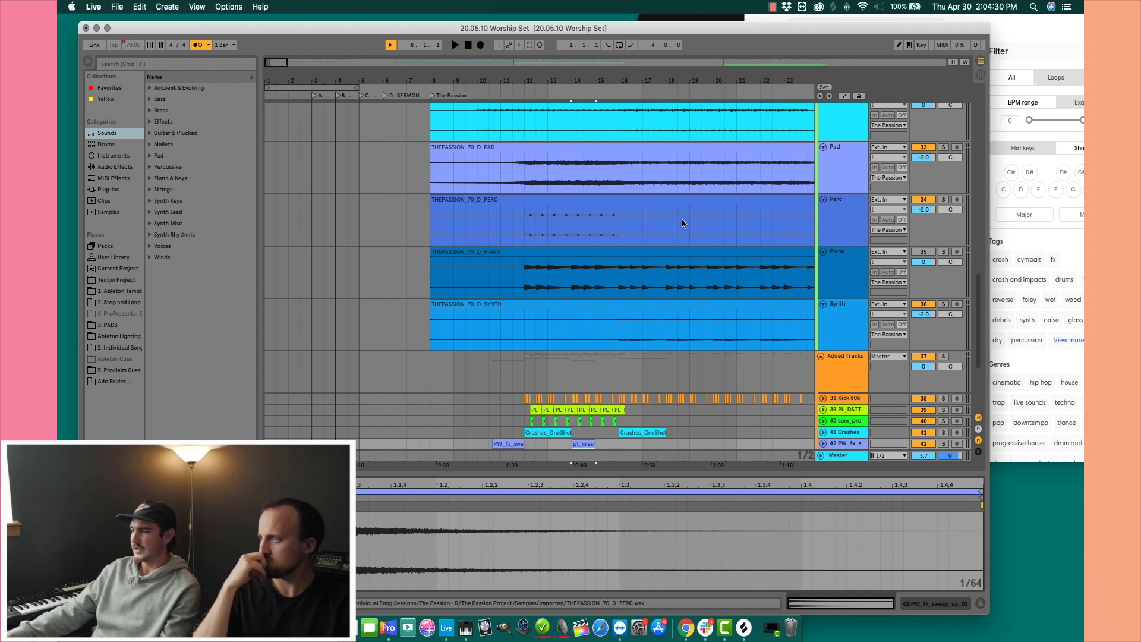
{"action": "left_click", "coordinate": [575, 442]}
{"action": "key", "text": "space"}
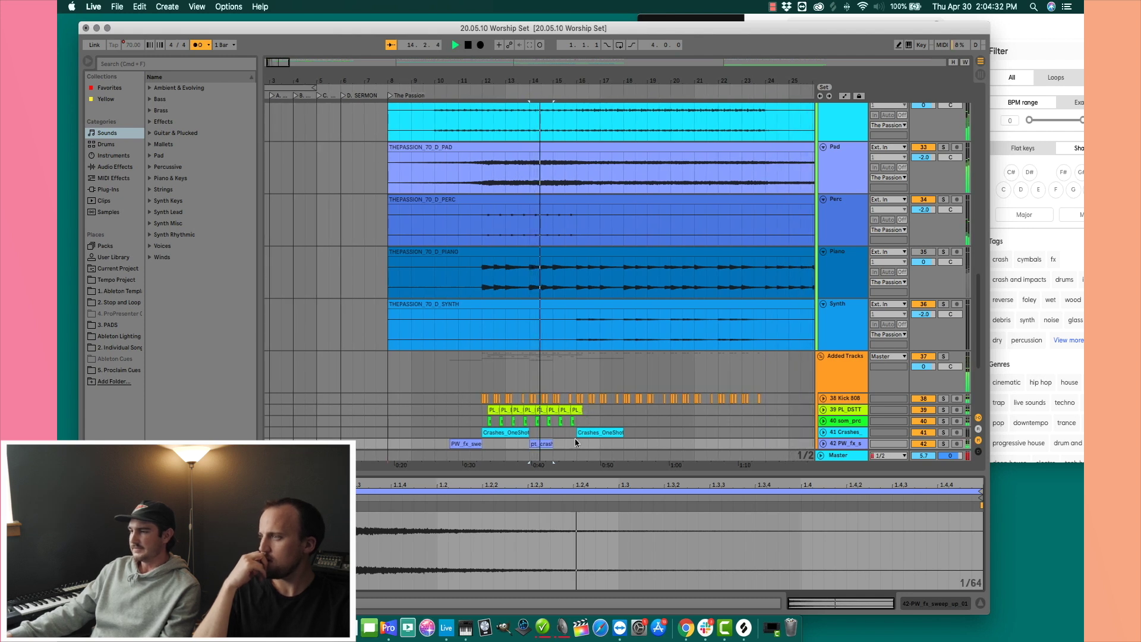
{"action": "key", "text": "space"}
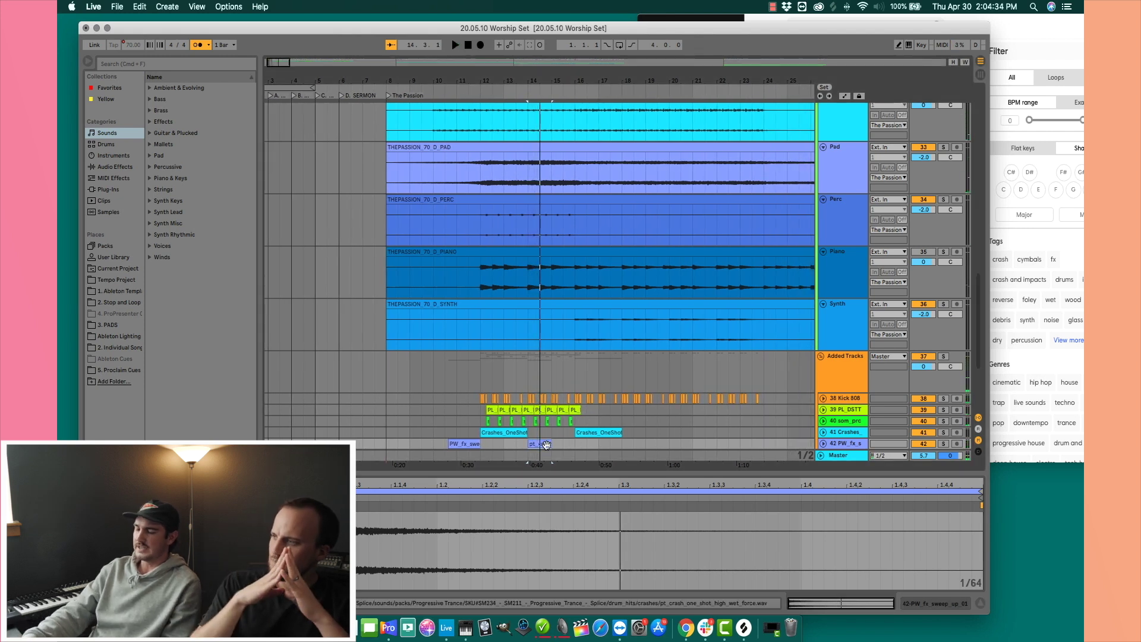
{"action": "key", "text": "Delete"}
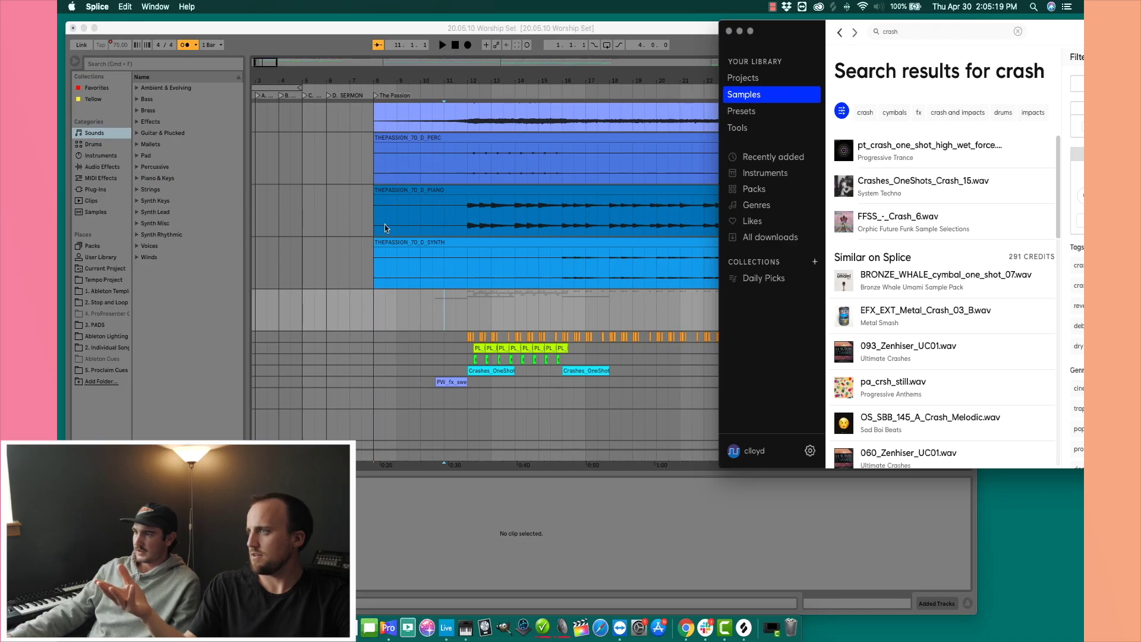
Bring Live to the front, then slide the Splice crash results window to the right edge.
{"action": "left_click", "coordinate": [224, 32]}
{"action": "left_click_drag", "start_coordinate": [224, 33], "coordinate": [223, 15]}
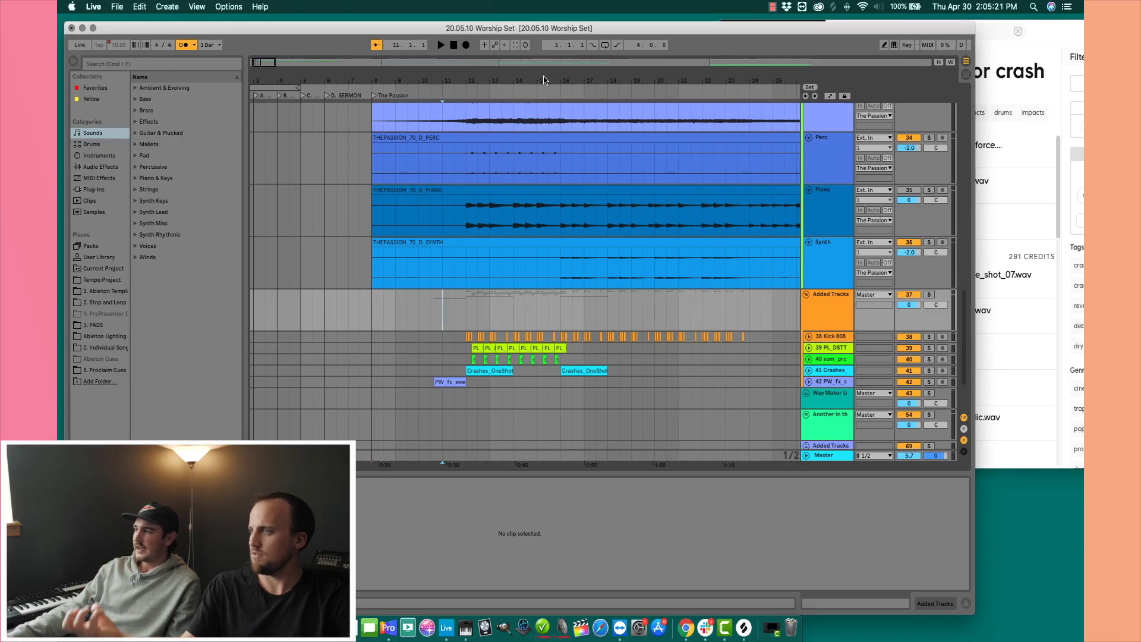
{"action": "left_click", "coordinate": [1012, 47]}
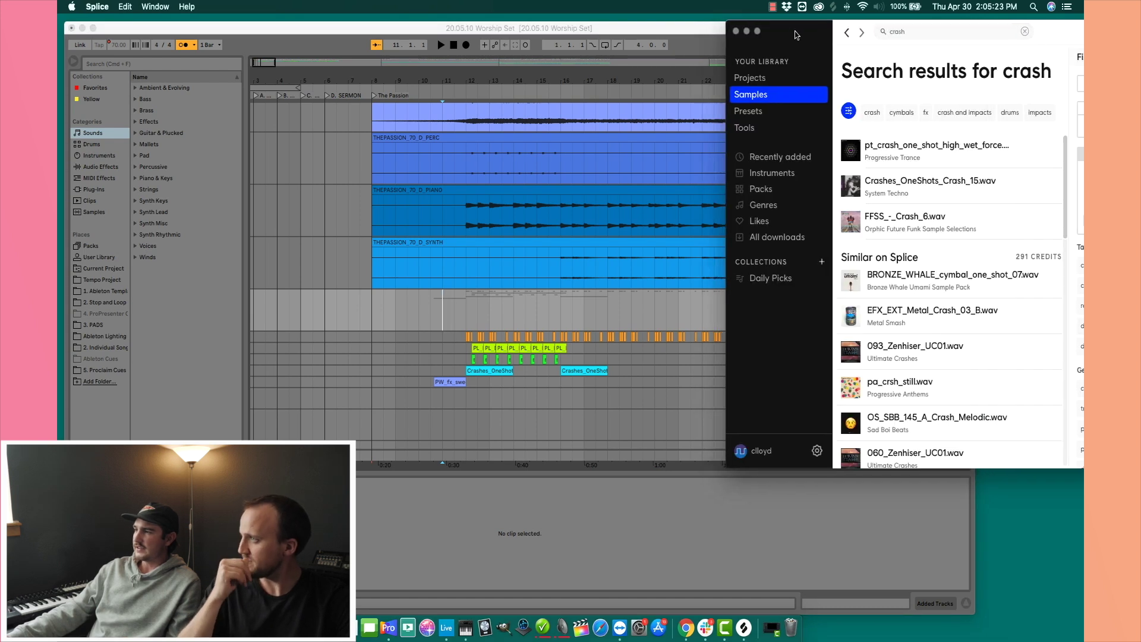
{"action": "left_click_drag", "start_coordinate": [778, 34], "coordinate": [865, 39]}
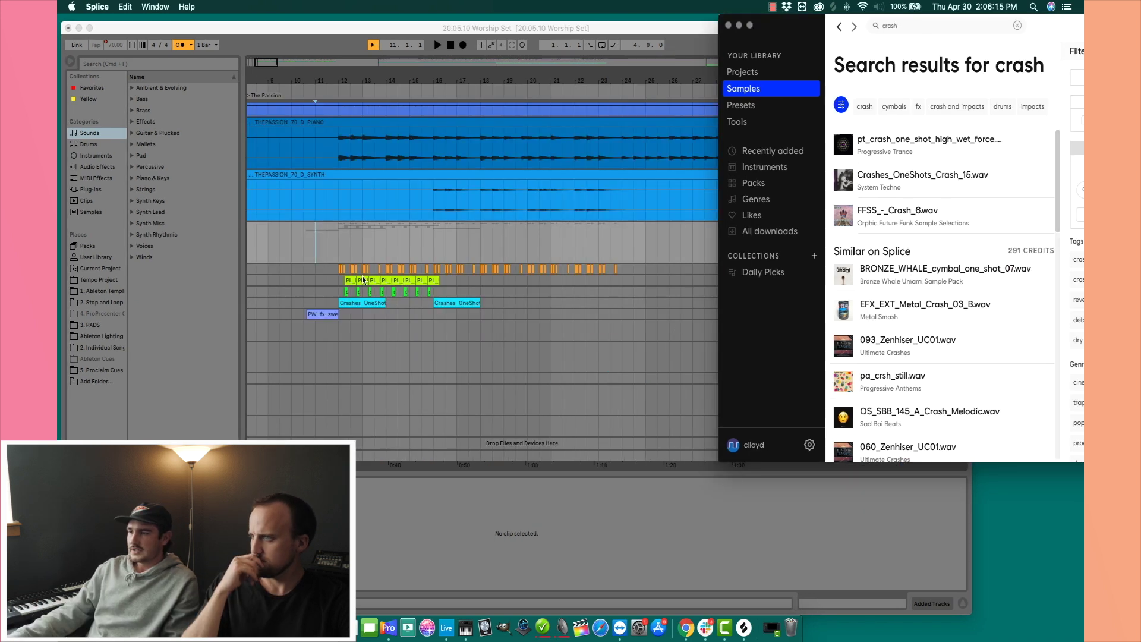
Start playback in Live and solo the 38 Kick 808 track.
{"action": "left_click", "coordinate": [334, 89]}
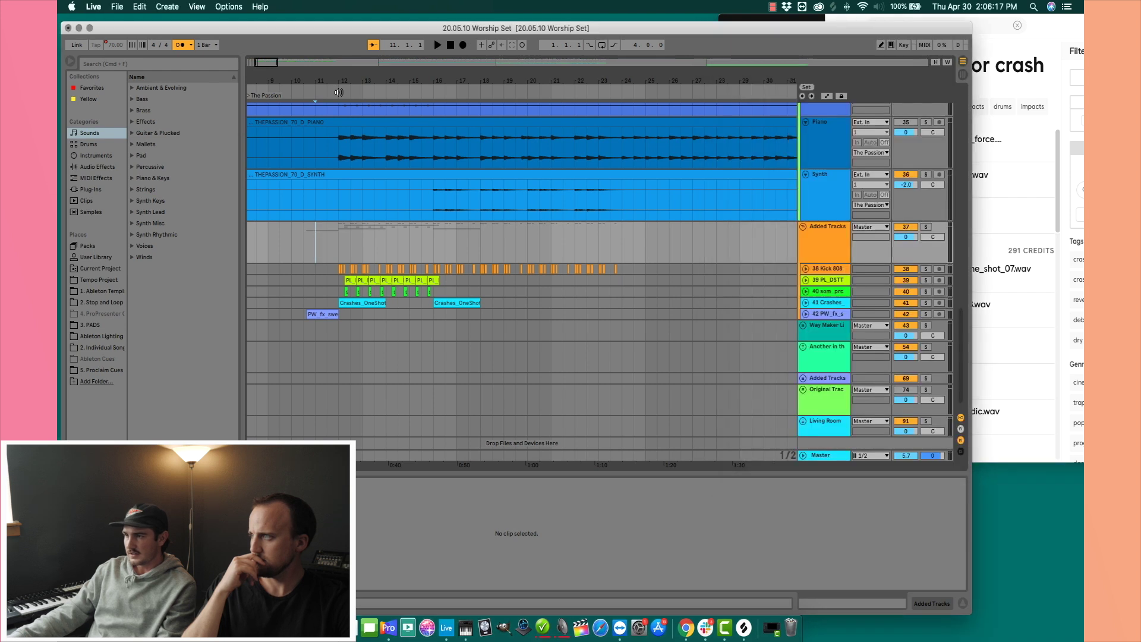
{"action": "left_click", "coordinate": [926, 268]}
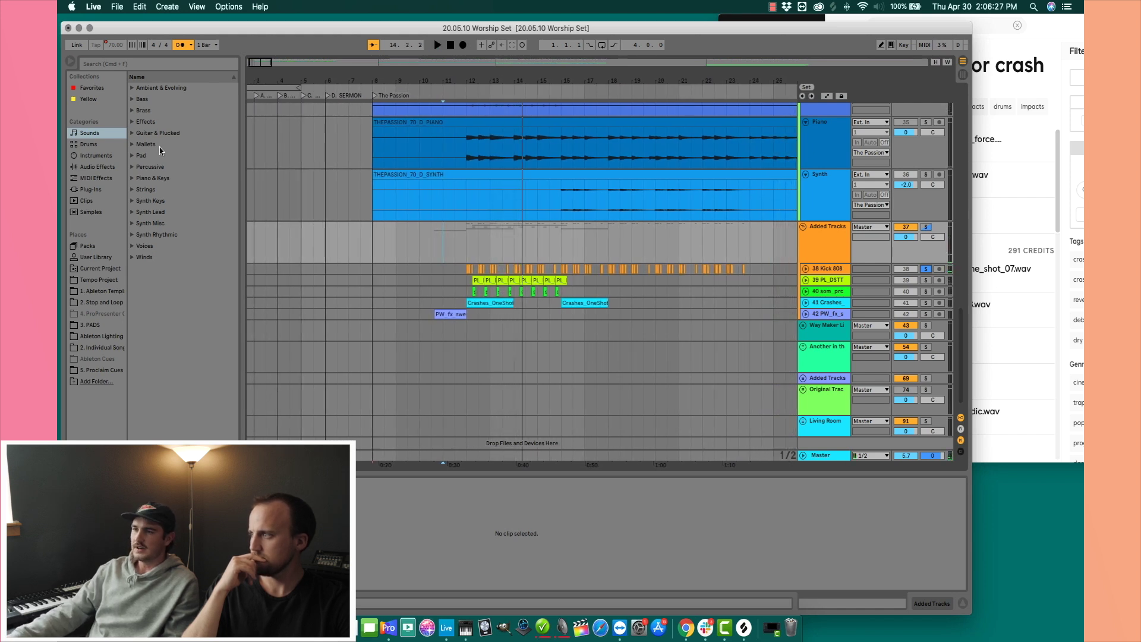
Search the browser's Samples for '808' and move into the filtered results.
{"action": "left_click", "coordinate": [93, 211]}
{"action": "left_click", "coordinate": [172, 67]}
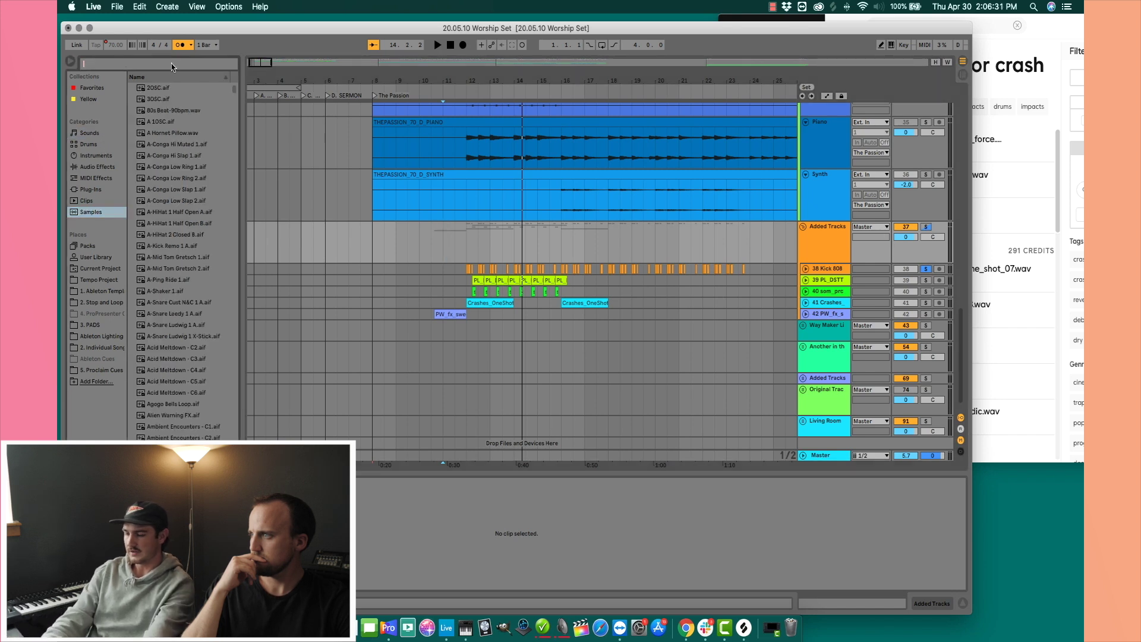
{"action": "type", "text": "808"}
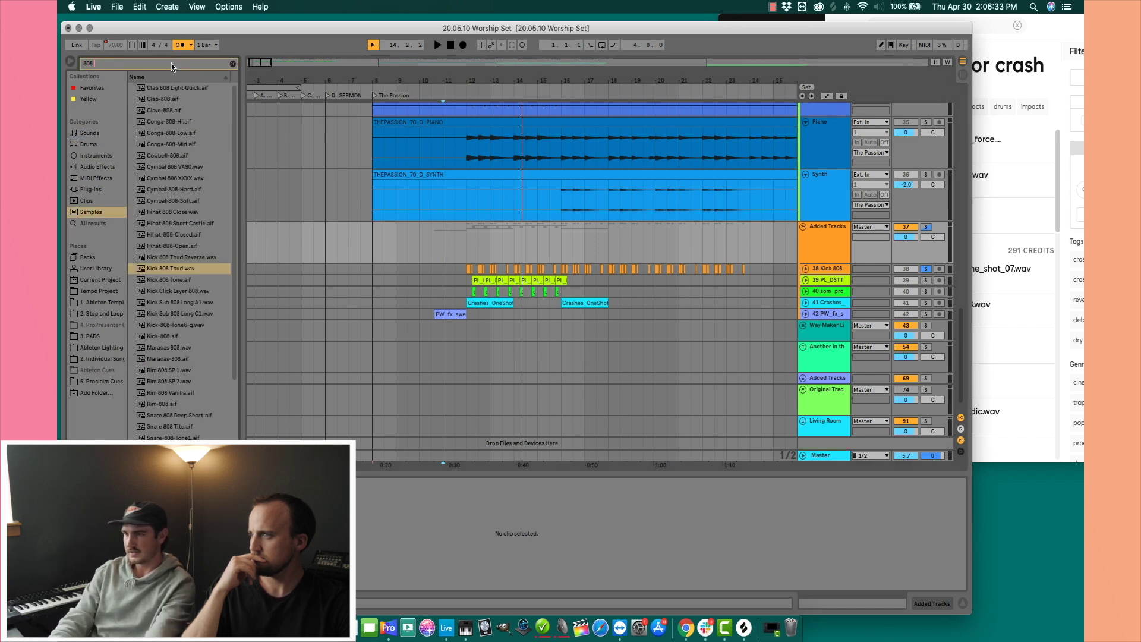
{"action": "key", "text": "Down"}
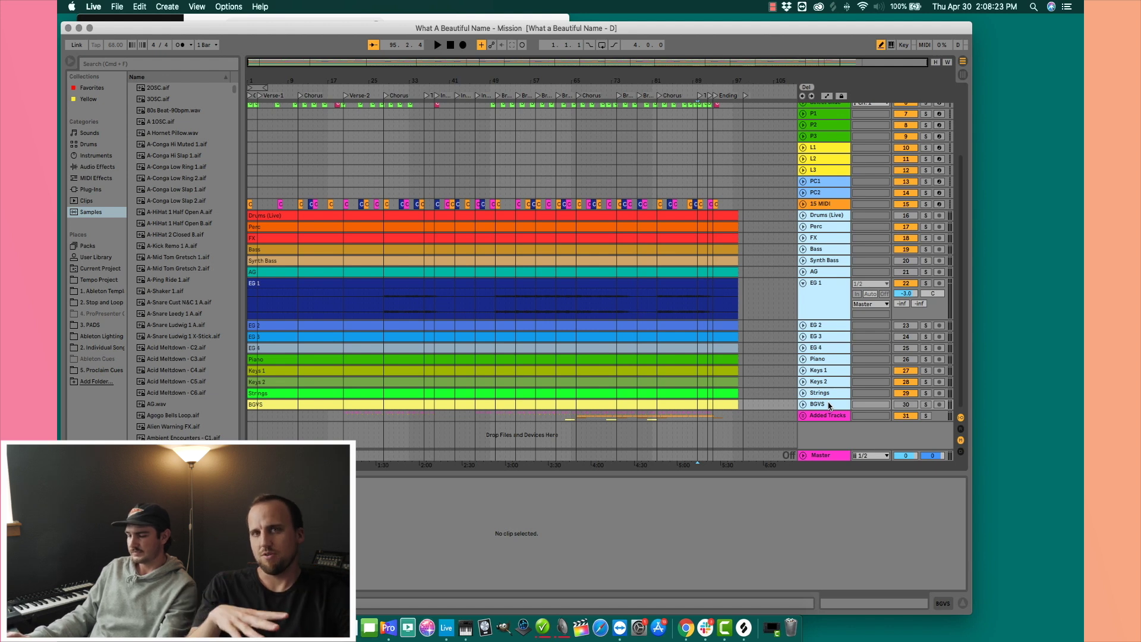
Group Drums (Live) through BGVS with Cmd+G, rename the group 'Tracks', and fold it.
{"action": "key", "text": "super+g"}
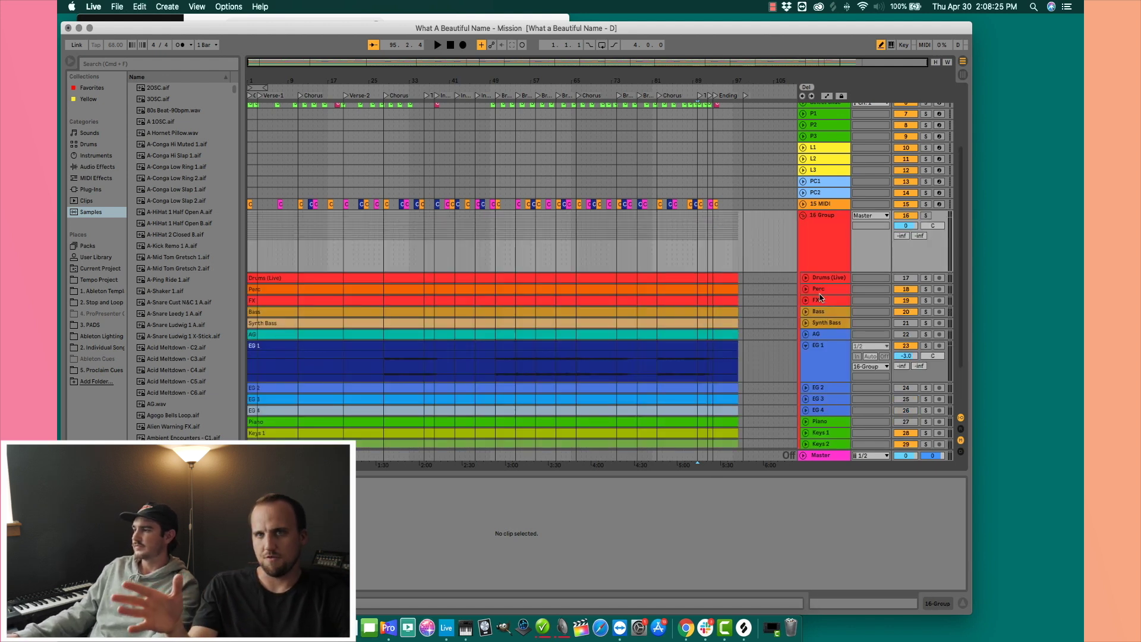
{"action": "right_click", "coordinate": [836, 210]}
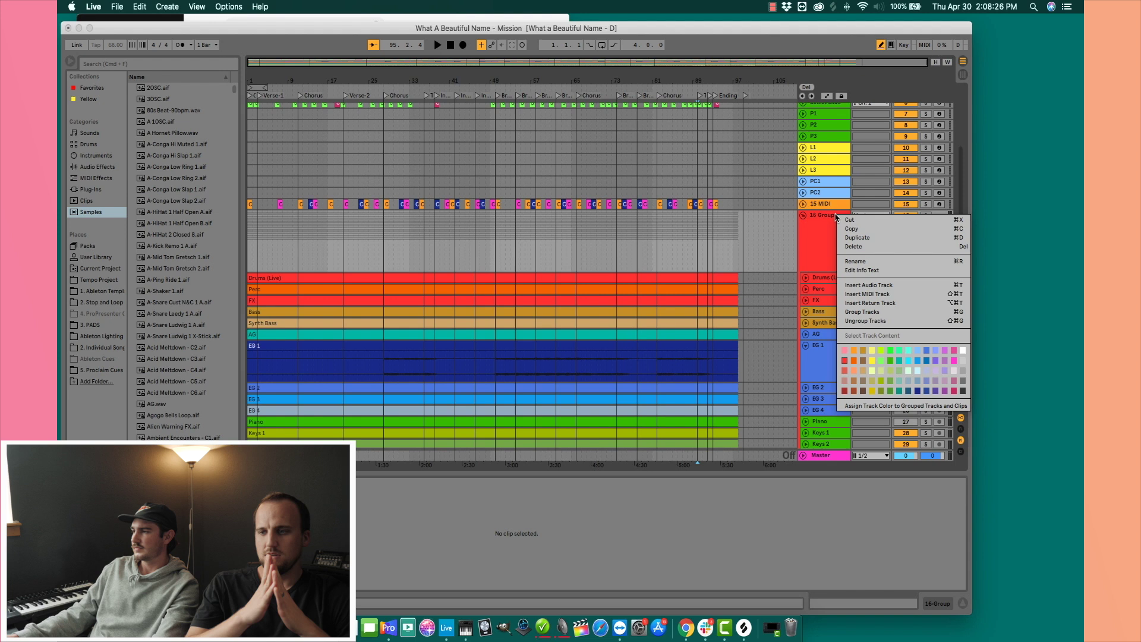
{"action": "left_click", "coordinate": [858, 262]}
{"action": "type", "text": "Tracks"}
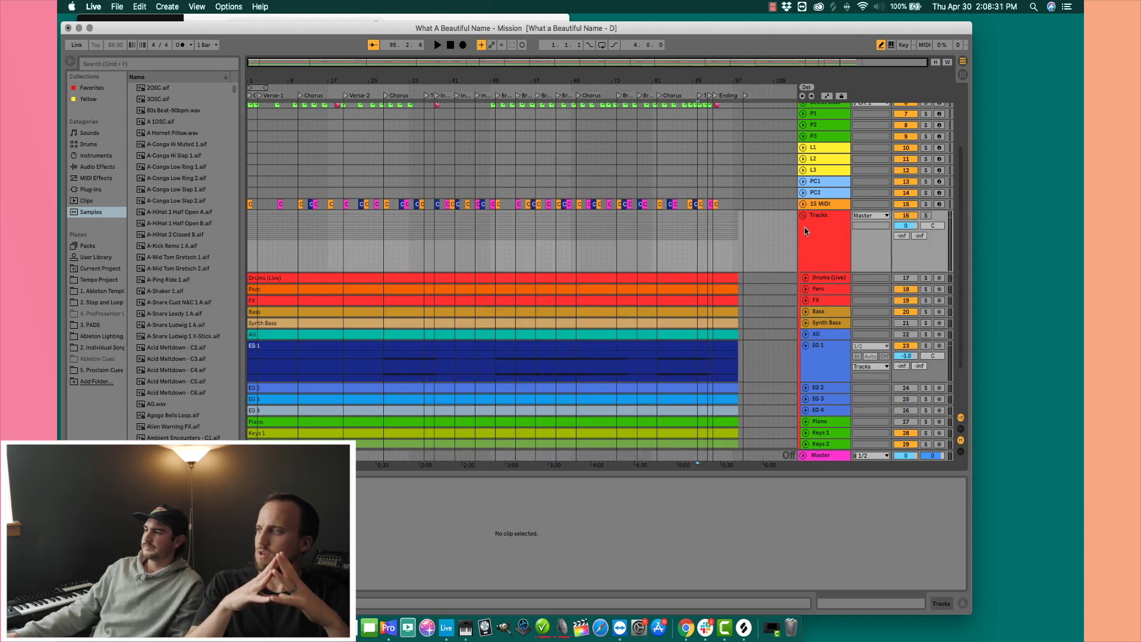
{"action": "left_click", "coordinate": [803, 217]}
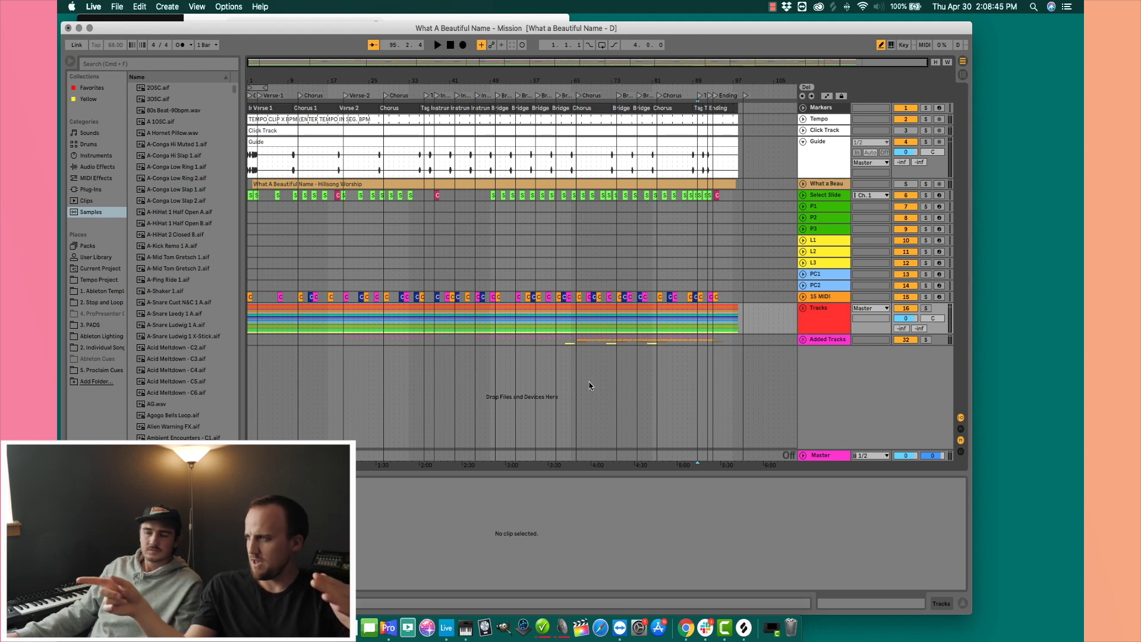
Unfold the Tracks group and scroll down to the Added Tracks group.
{"action": "left_click", "coordinate": [802, 308]}
{"action": "scroll", "coordinate": [879, 351], "scroll_direction": "down", "scroll_amount": 3}
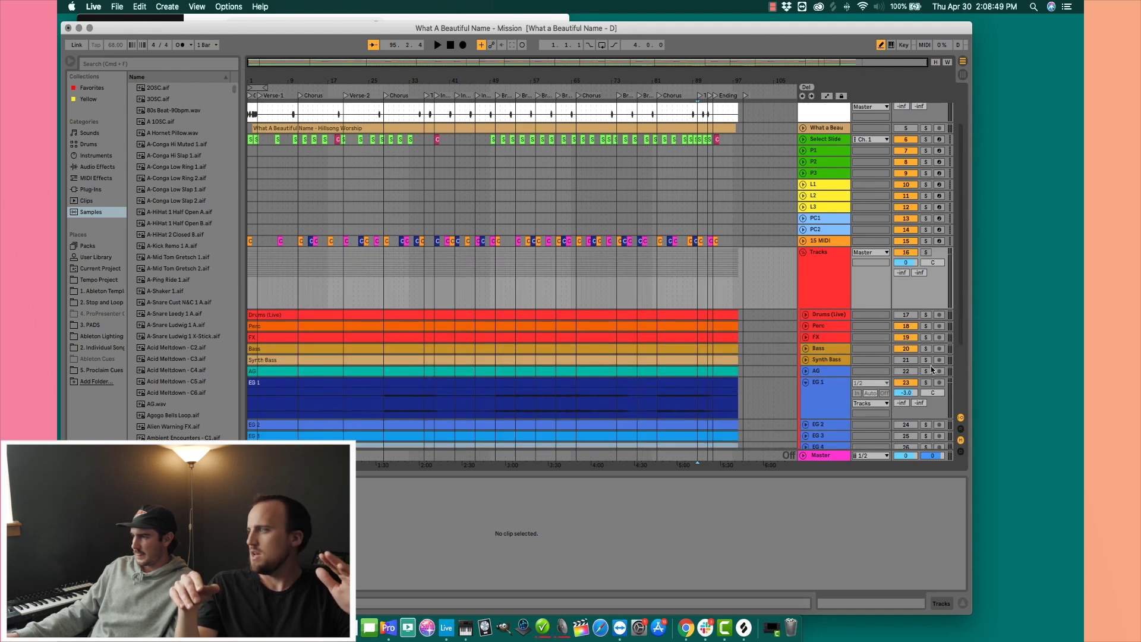
{"action": "scroll", "coordinate": [931, 370], "scroll_direction": "down", "scroll_amount": 3}
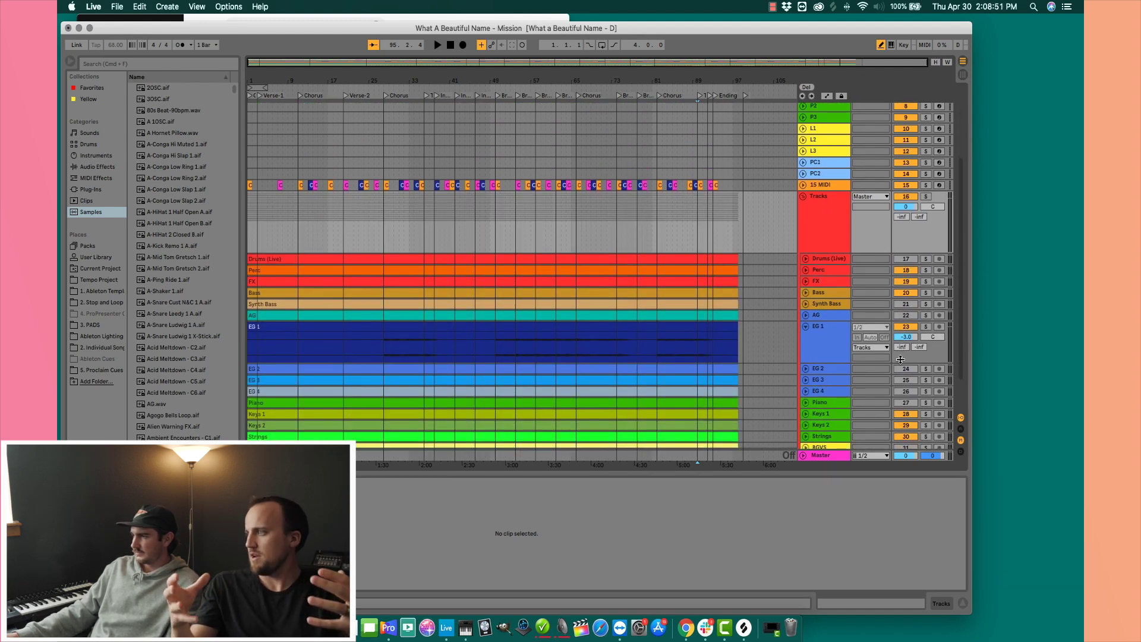
{"action": "scroll", "coordinate": [900, 359], "scroll_direction": "down", "scroll_amount": 3}
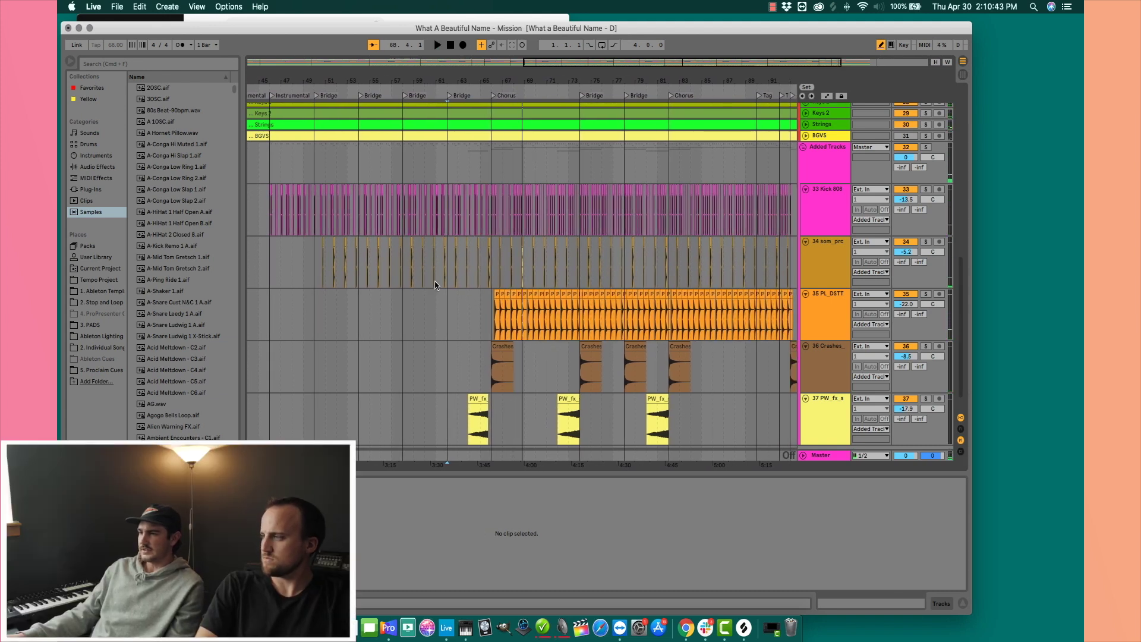
Fold tracks 33 Kick 808, 34 som_prc, 35 PL_DSTT, 36 Crashes and 37 PW_fx_s to thin rows.
{"action": "left_click", "coordinate": [805, 190]}
{"action": "left_click", "coordinate": [806, 203]}
{"action": "left_click", "coordinate": [806, 212]}
{"action": "left_click", "coordinate": [806, 223]}
{"action": "left_click", "coordinate": [806, 234]}
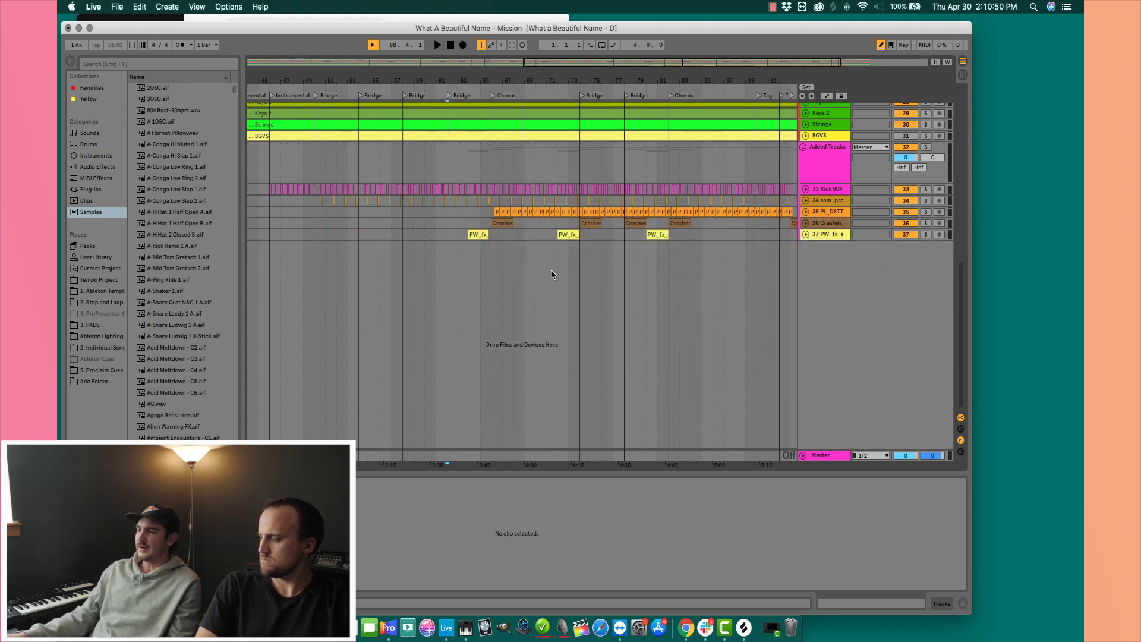